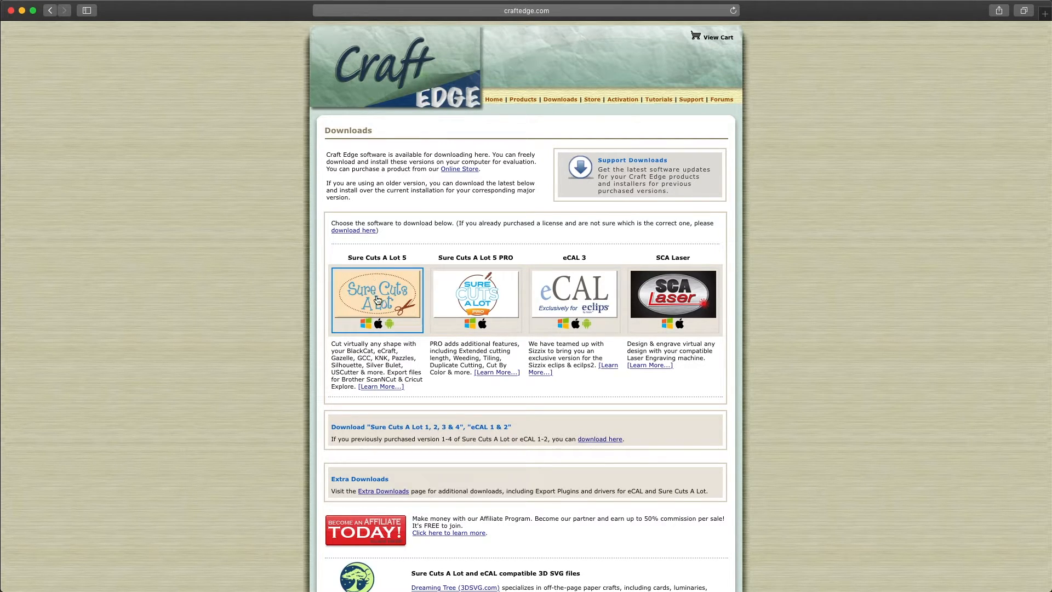
# - Open the Sure Cuts A Lot 5 download popup from the Craft Edge Downloads page
pyautogui.moveTo(409, 258); pyautogui.dragTo(350, 256)
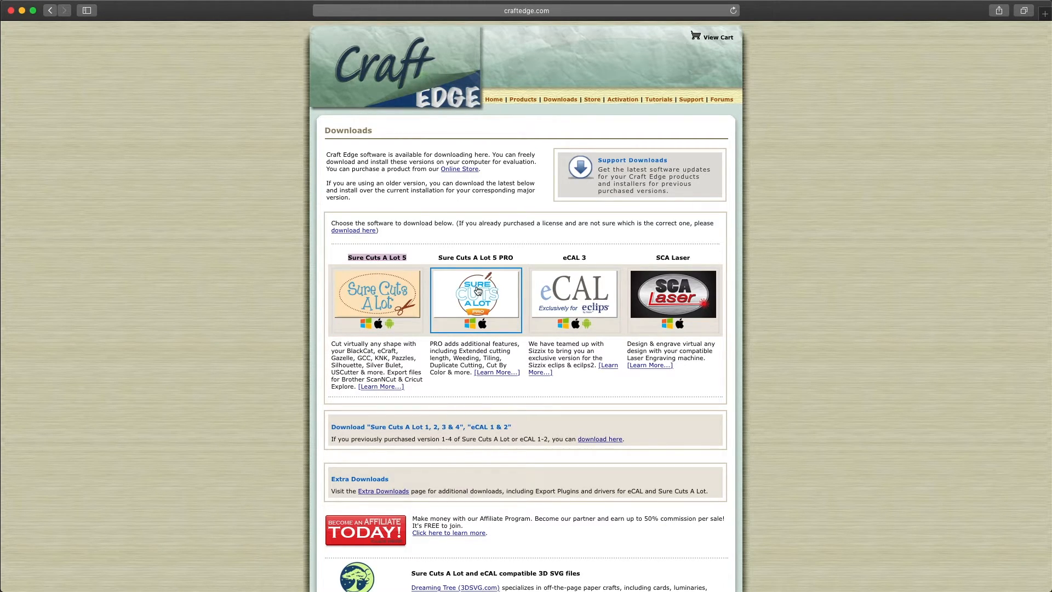
pyautogui.click(383, 298)
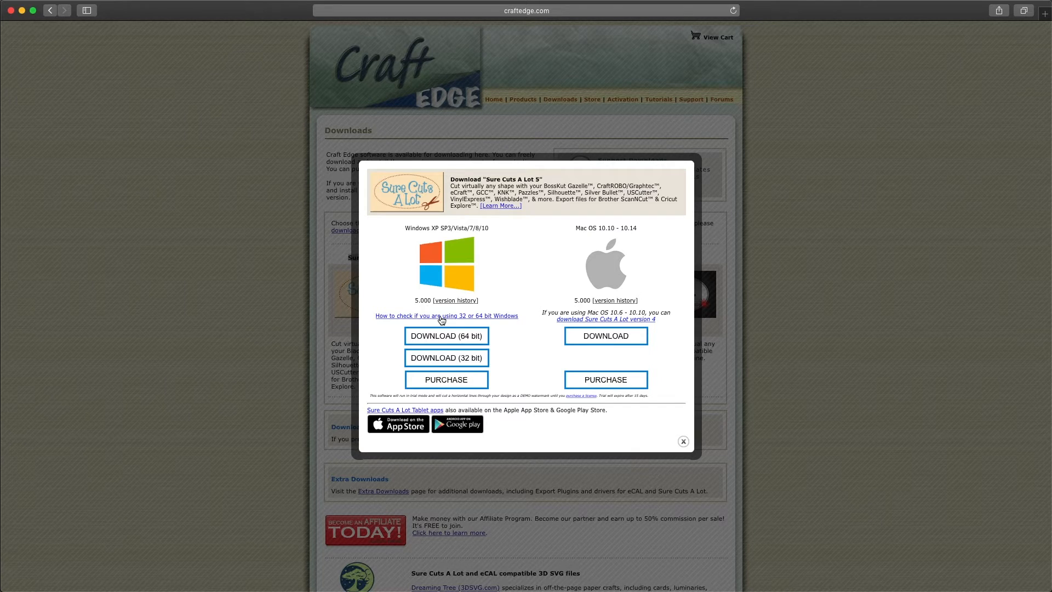
# - Start the Mac download of Sure Cuts A Lot 5 and close Safari
pyautogui.click(598, 341)
pyautogui.click(11, 11)
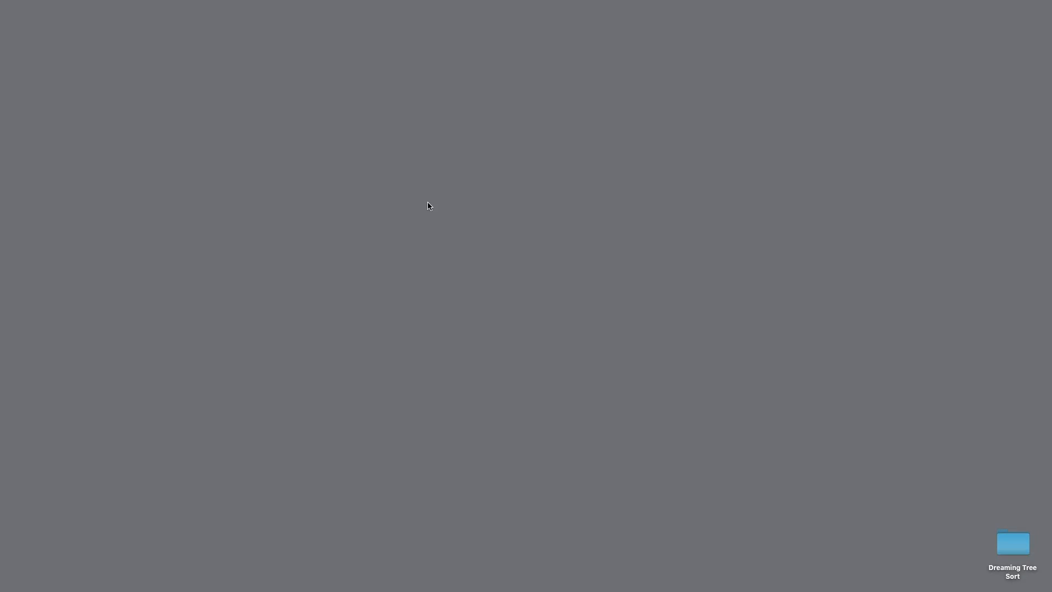
# - Open the Downloads folder in Finder from the Go menu
pyautogui.moveTo(216, 1)
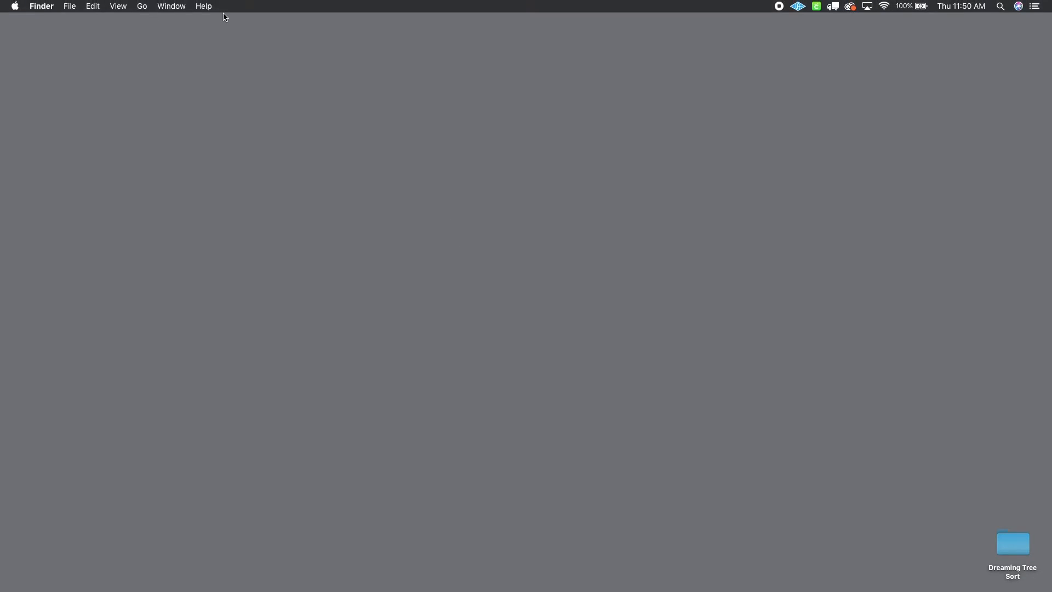
pyautogui.click(142, 6)
pyautogui.click(171, 93)
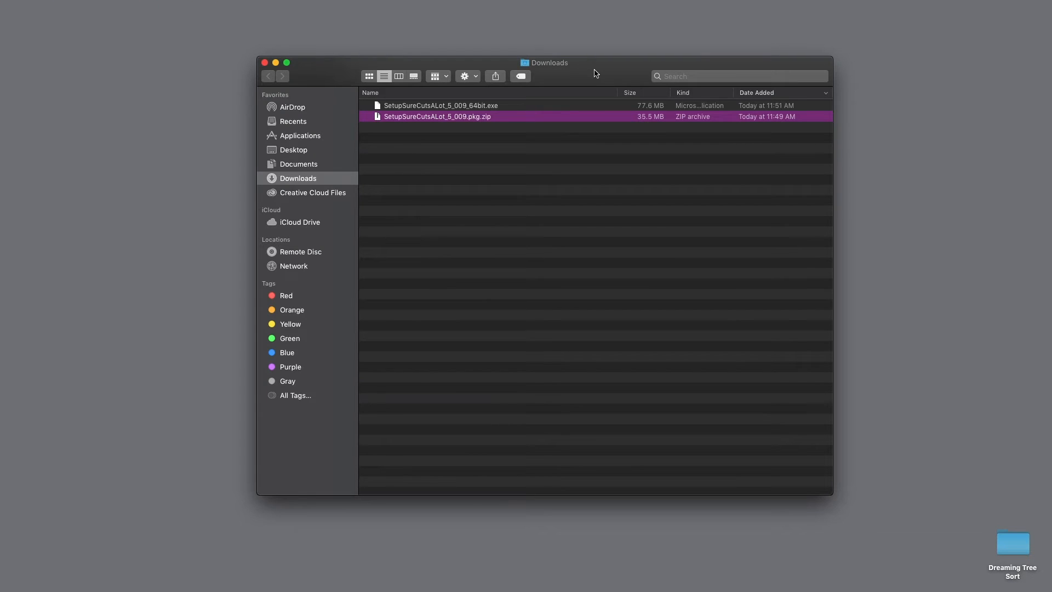
# - Delete the Windows installer SetupSureCutsALot_5_009_64bit.exe from Downloads
pyautogui.click(466, 143)
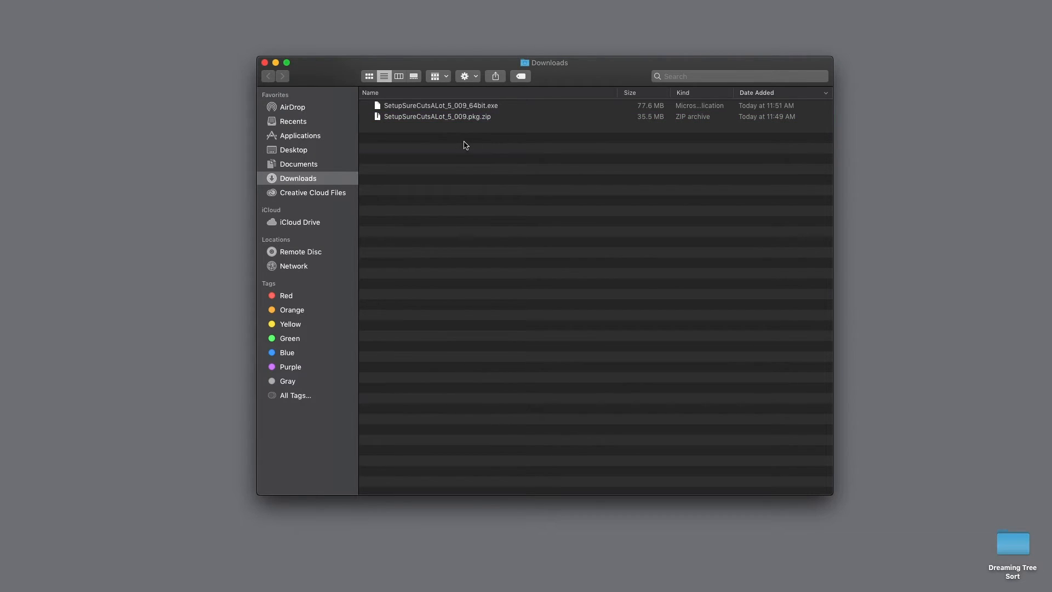
pyautogui.click(487, 105)
pyautogui.click(477, 119)
pyautogui.click(482, 106)
pyautogui.click(478, 120)
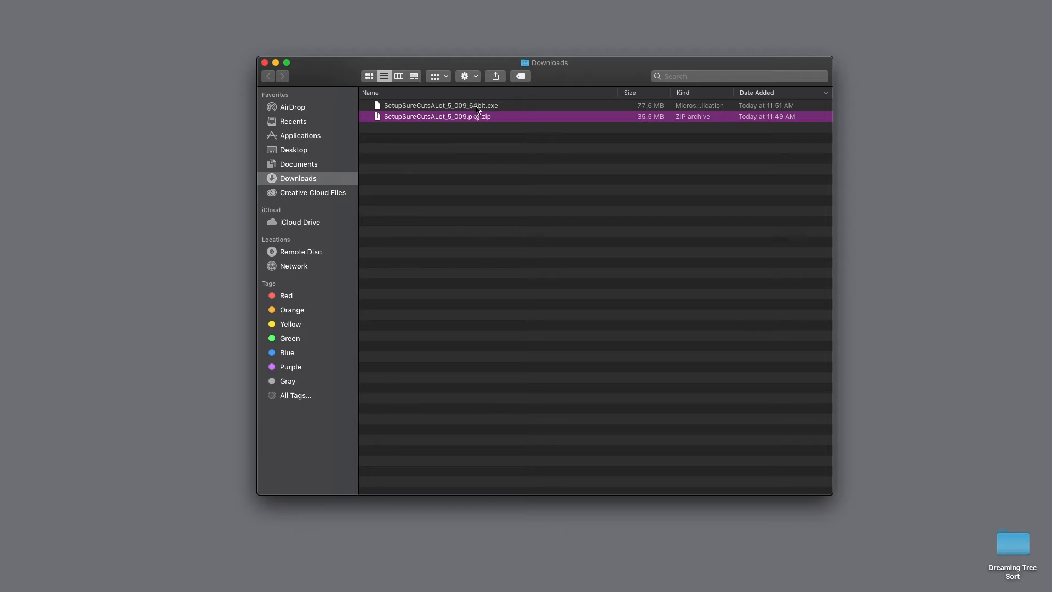
pyautogui.click(477, 107)
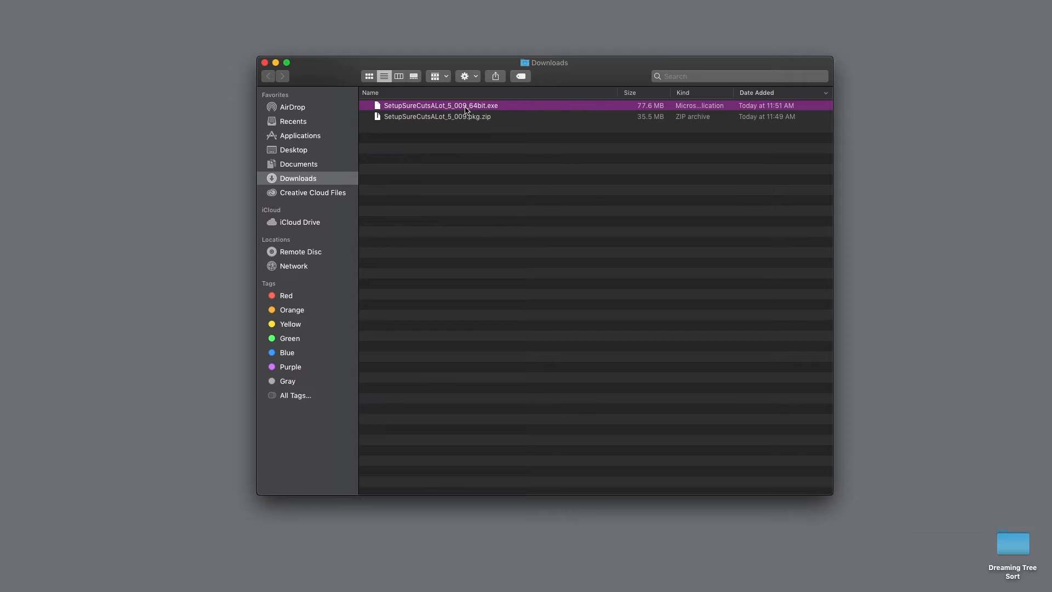
pyautogui.press('super+BackSpace')
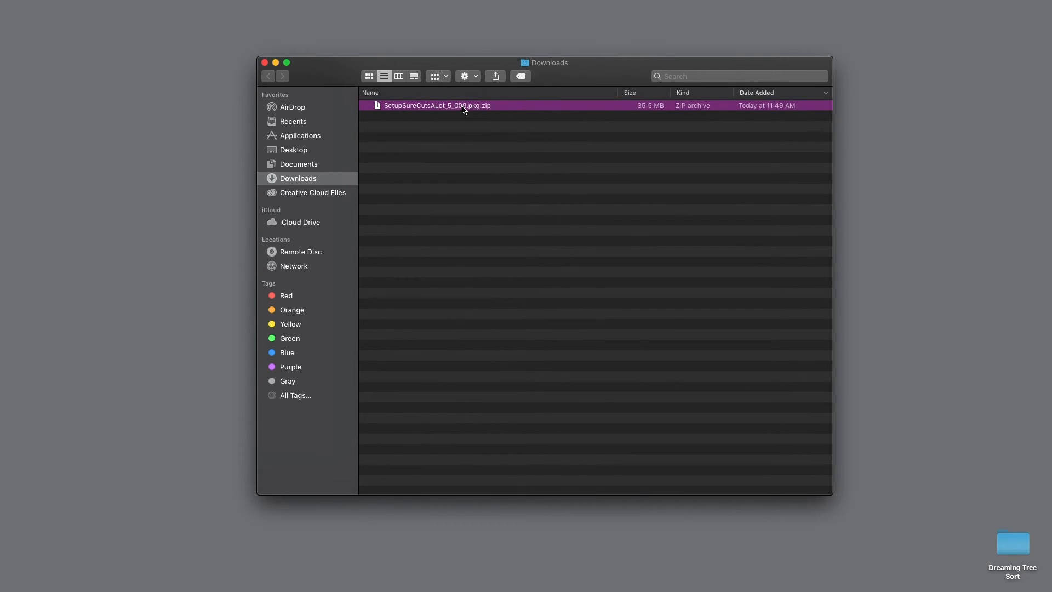
# - Expand SetupSureCutsALot_5_009.pkg.zip, switch Downloads to icon view, and launch the extracted .pkg installer
pyautogui.doubleClick(463, 107)
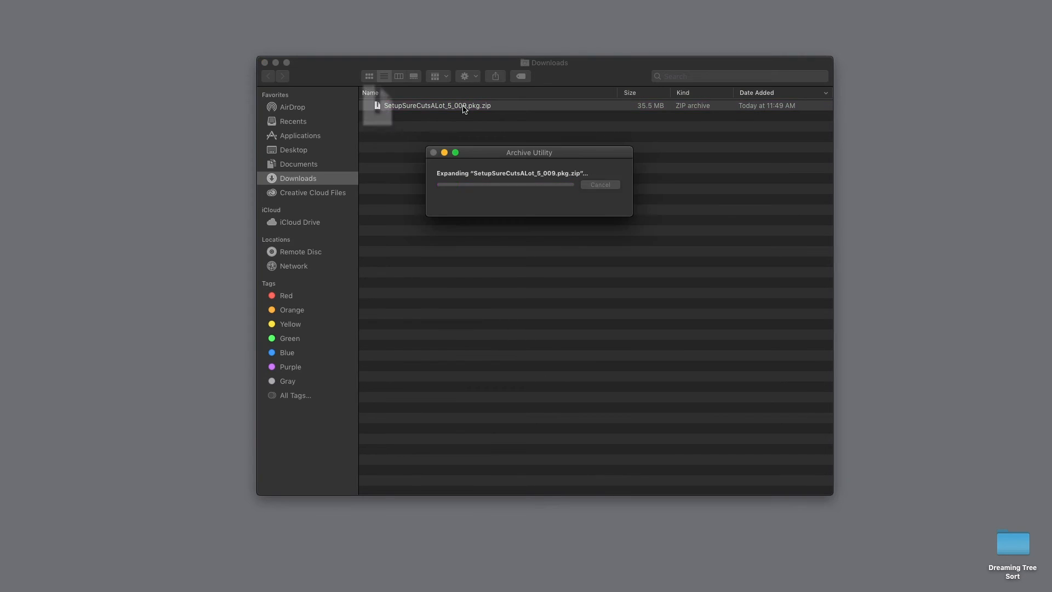
pyautogui.click(371, 78)
pyautogui.click(422, 171)
pyautogui.click(391, 109)
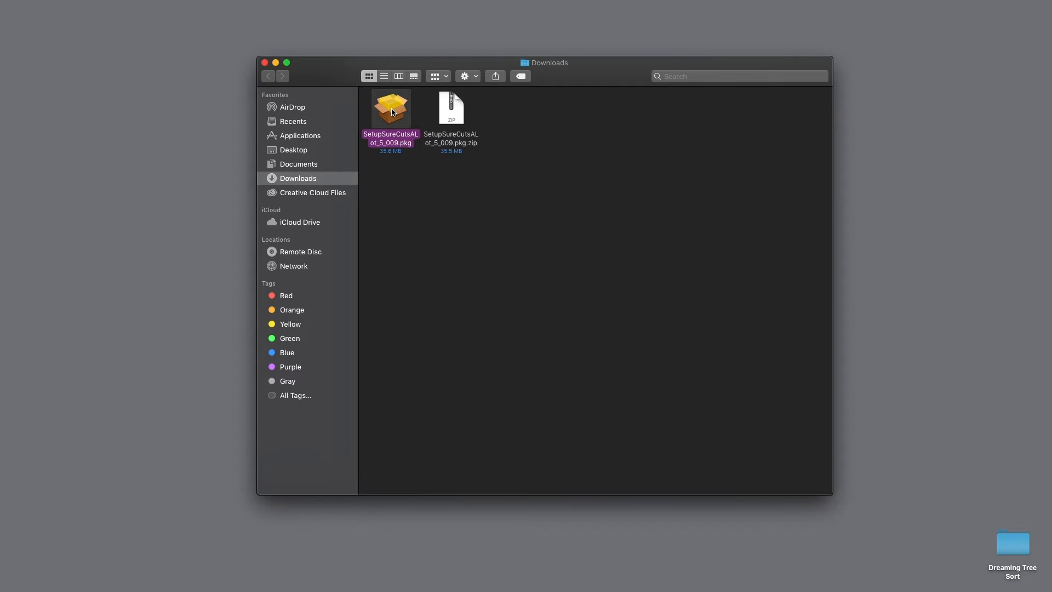
pyautogui.doubleClick(393, 112)
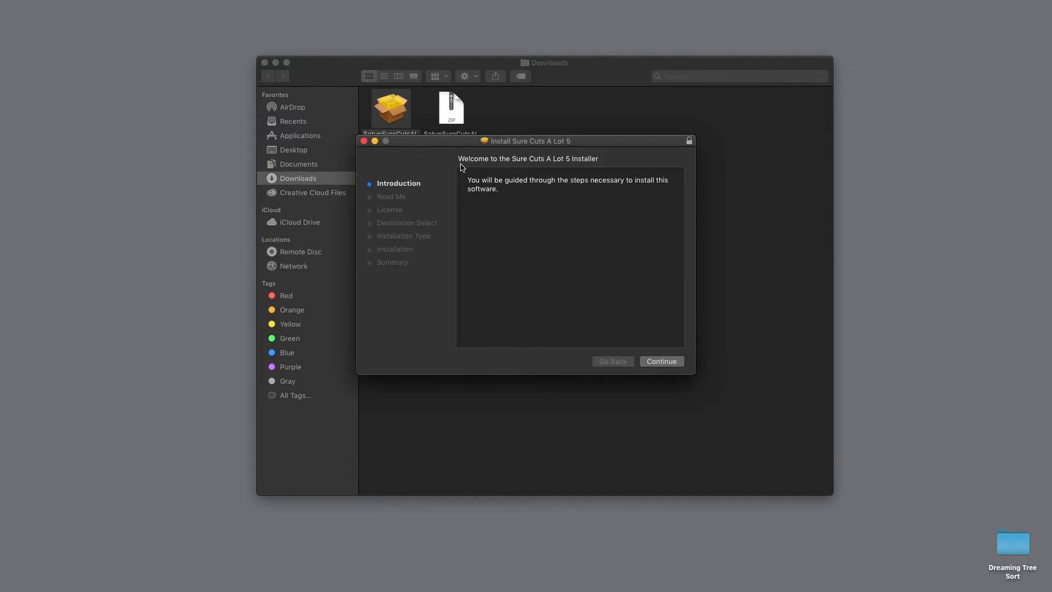
# - Install Sure Cuts A Lot 5 on Macintosh HD, accepting the license and entering the admin password
pyautogui.moveTo(589, 144); pyautogui.dragTo(599, 174)
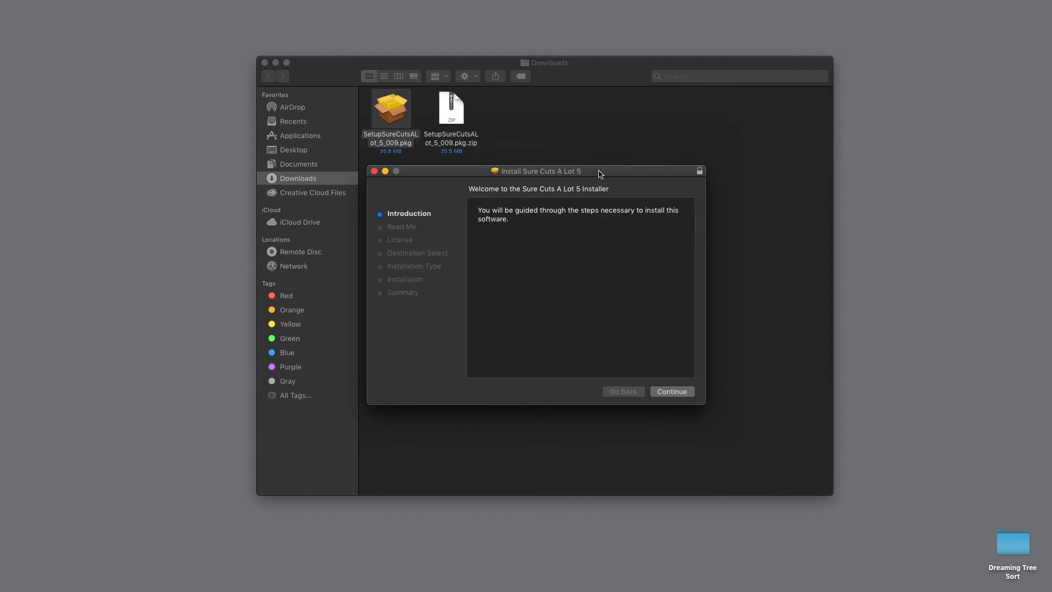
pyautogui.click(672, 392)
pyautogui.click(671, 393)
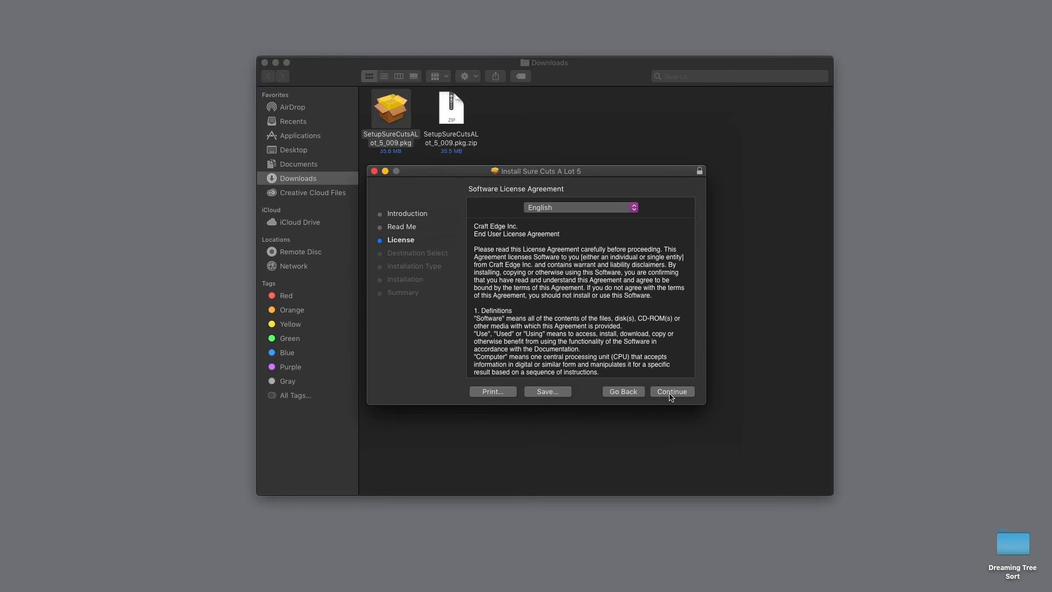
pyautogui.click(670, 393)
pyautogui.click(652, 258)
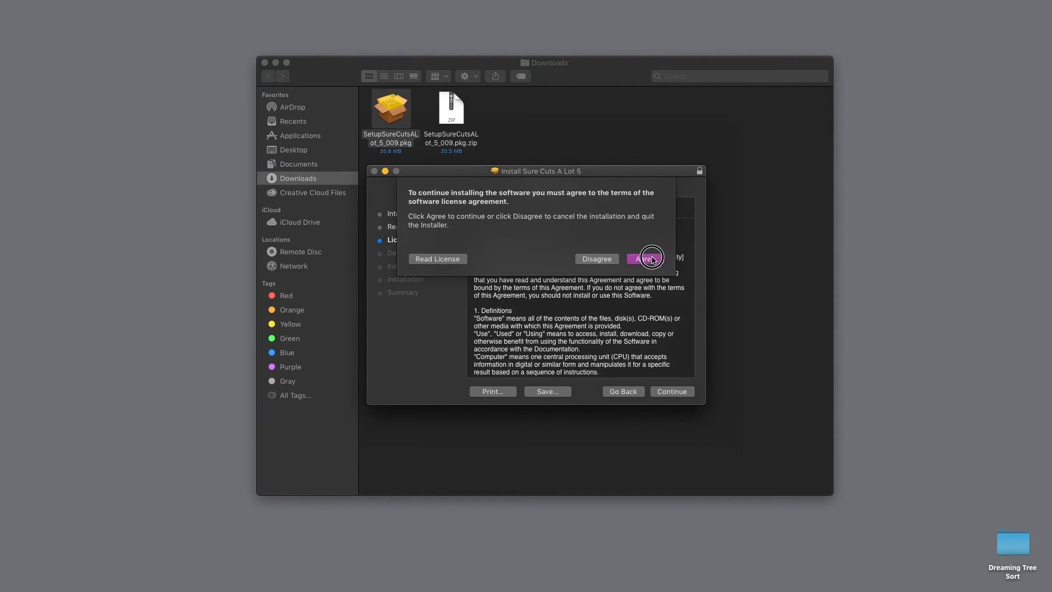
pyautogui.click(679, 391)
pyautogui.click(679, 391)
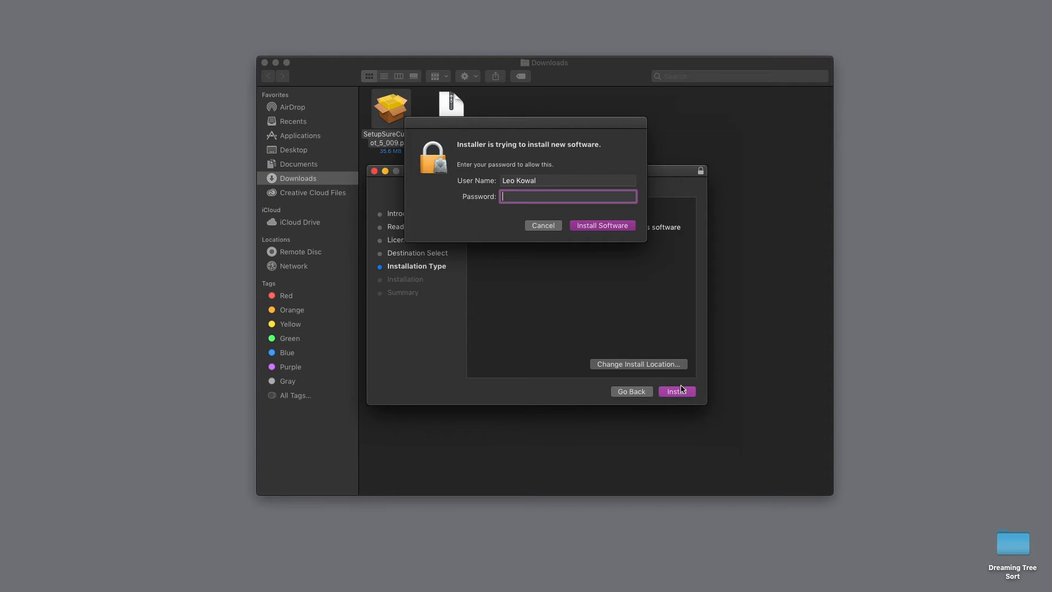
pyautogui.write('•••••')
pyautogui.press('Return')
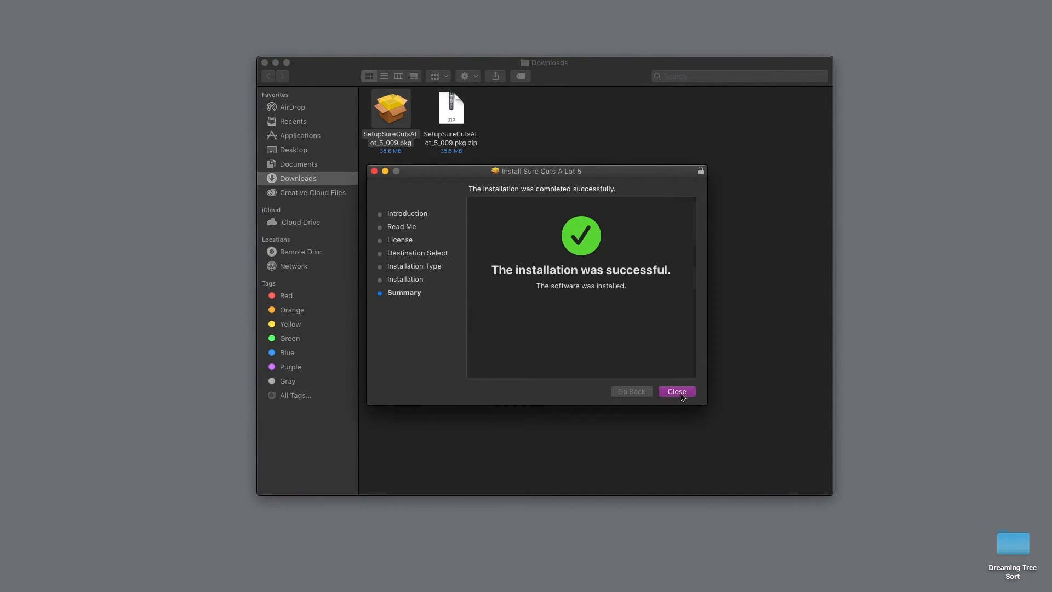
# - Close the installer, trash both the .pkg and the zip archive, and close Downloads
pyautogui.click(679, 392)
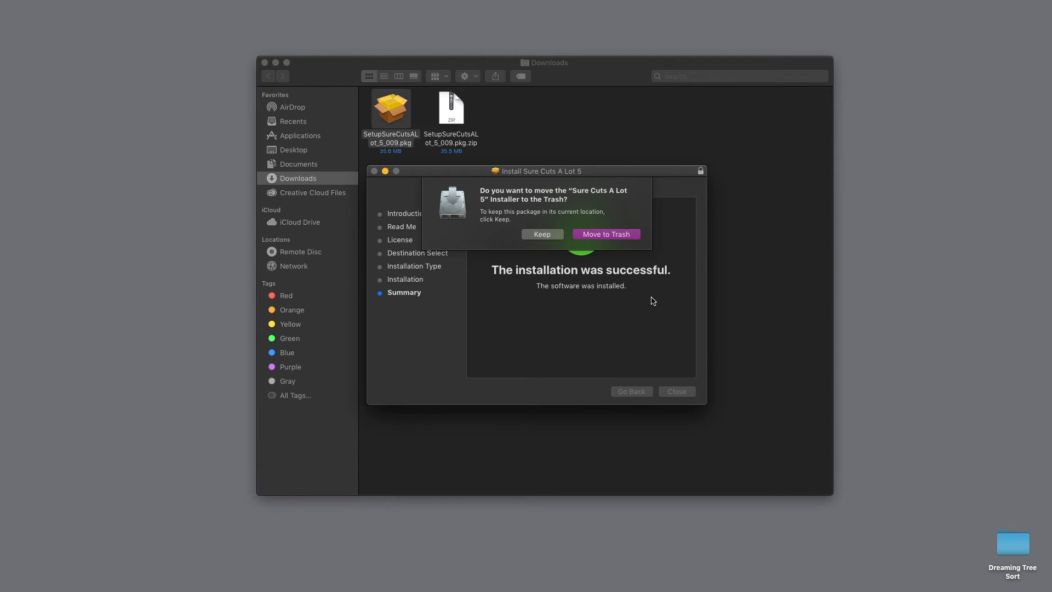
pyautogui.click(606, 230)
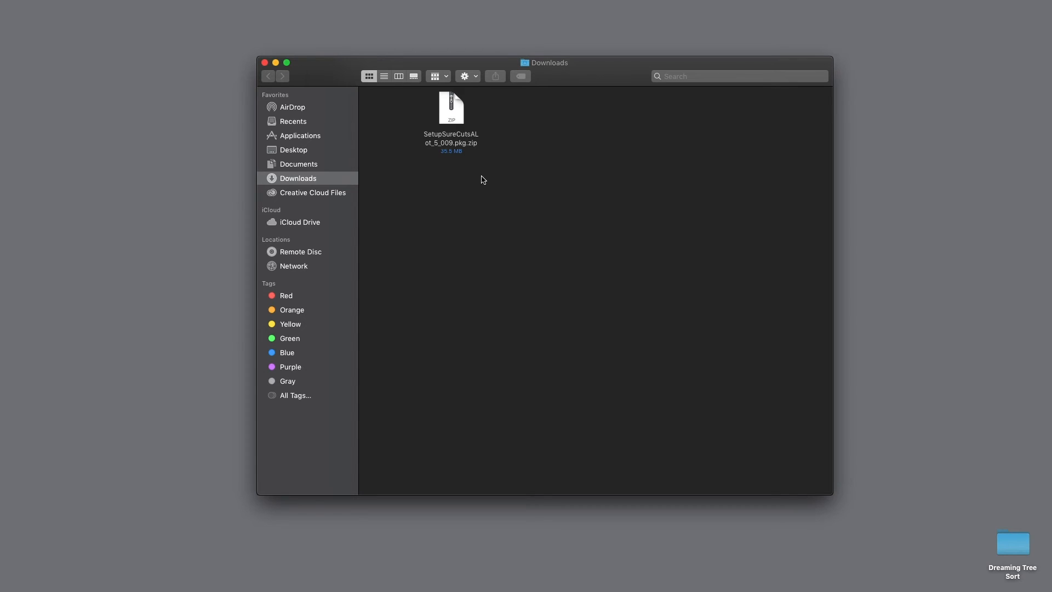
pyautogui.moveTo(482, 180); pyautogui.dragTo(441, 112)
pyautogui.press('super+BackSpace')
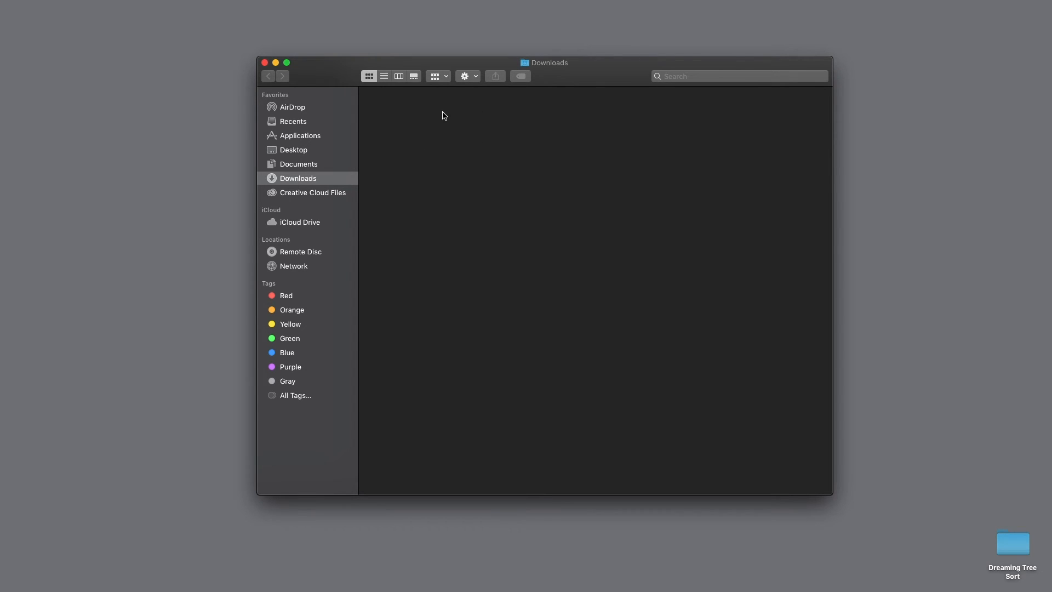
pyautogui.click(264, 63)
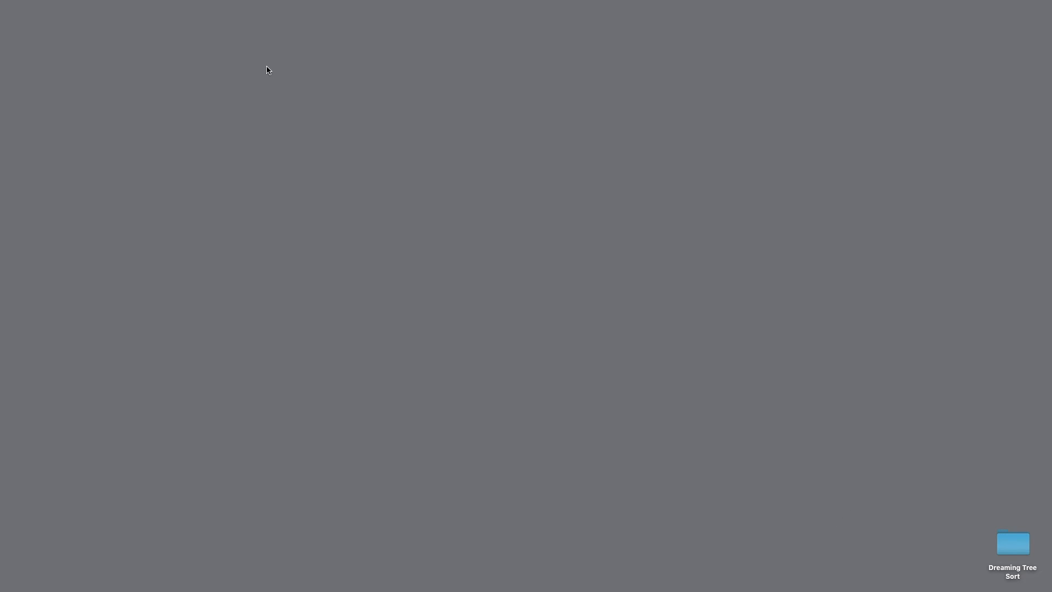
# - Drag the Sure Cuts A Lot 5 app from Applications to the Dock, then close its folder
pyautogui.click(142, 6)
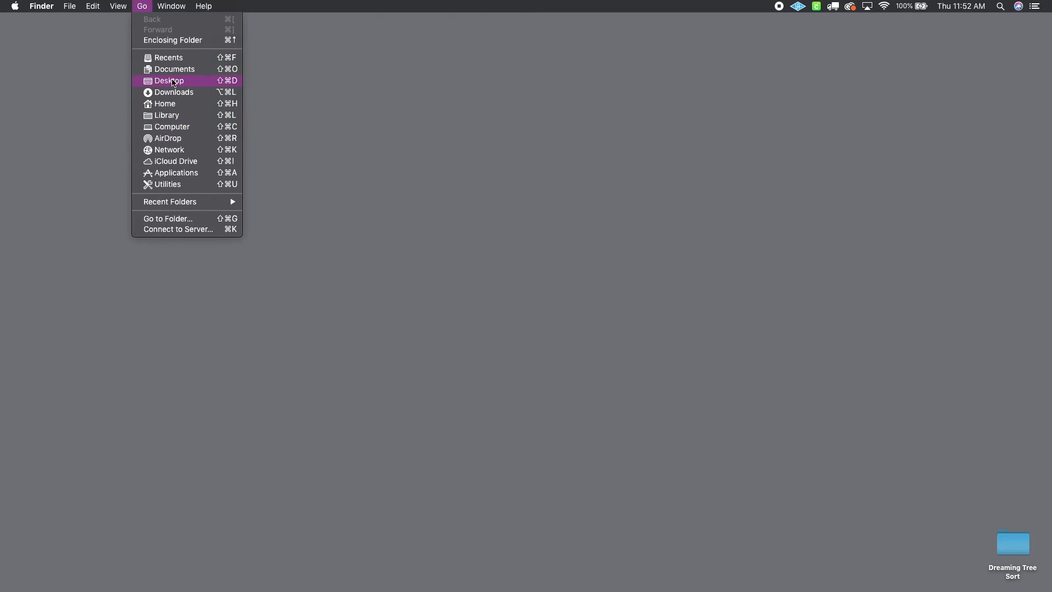
pyautogui.click(181, 172)
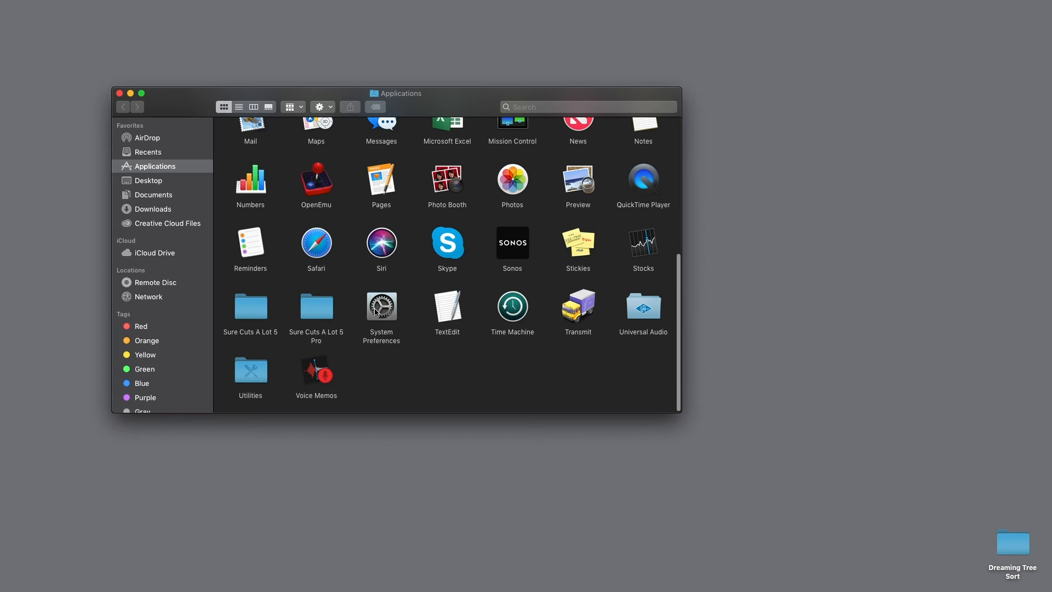
pyautogui.doubleClick(259, 314)
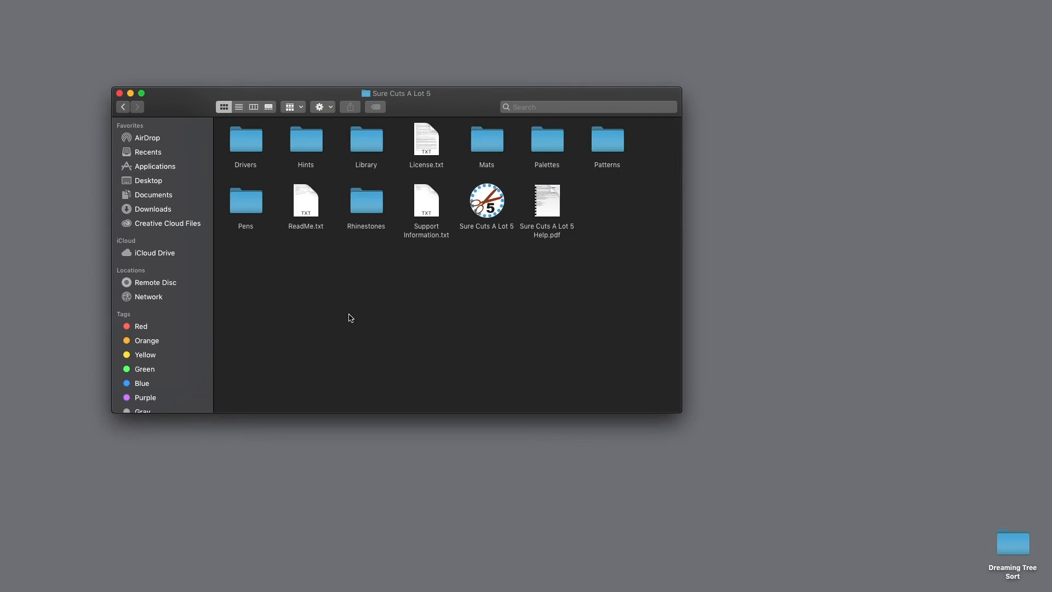
pyautogui.moveTo(490, 200); pyautogui.dragTo(655, 567)
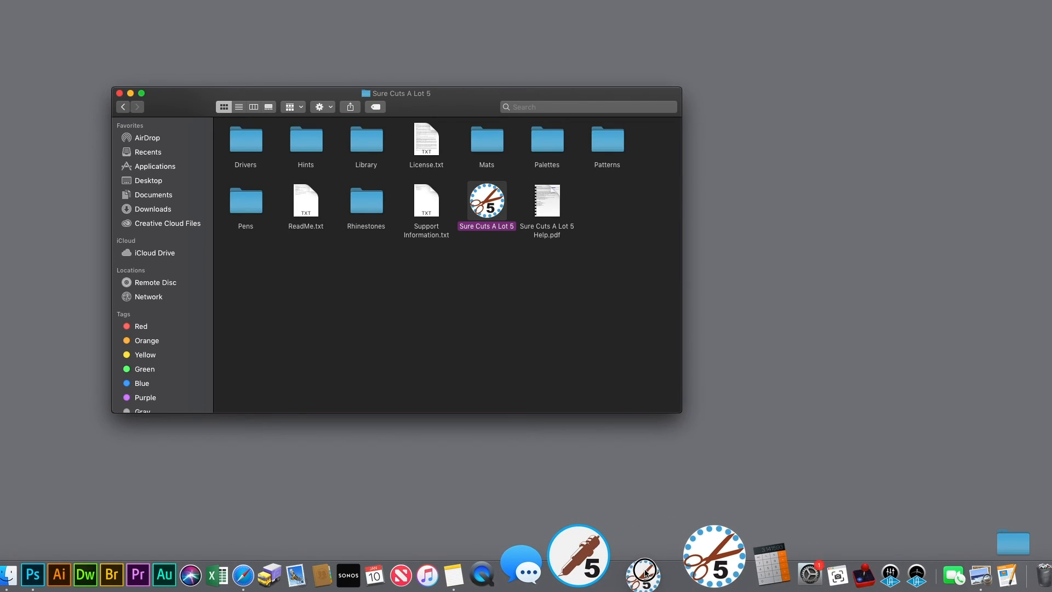
pyautogui.click(509, 285)
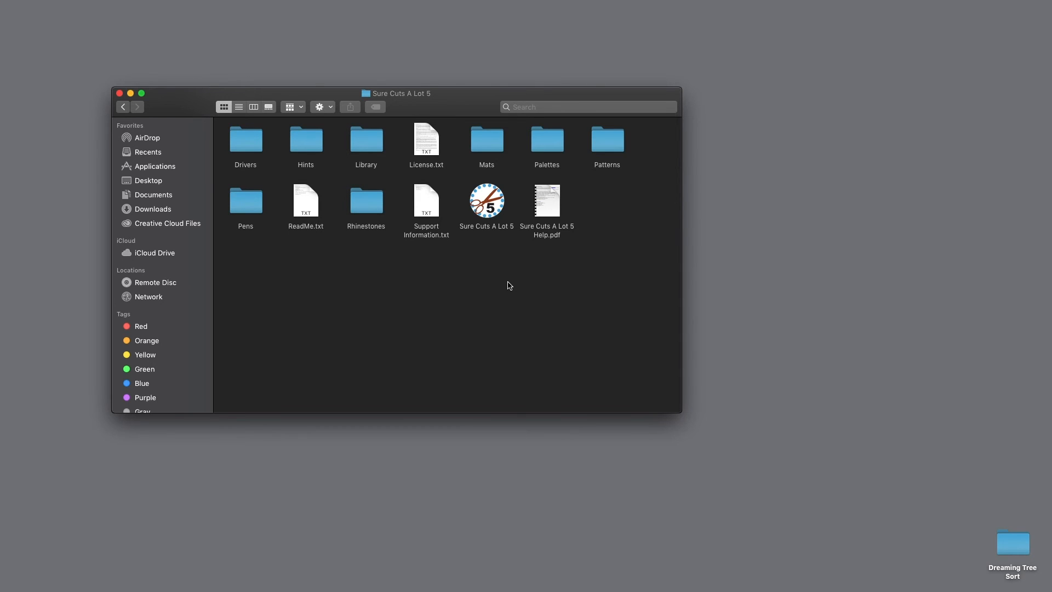
pyautogui.press('super+w')
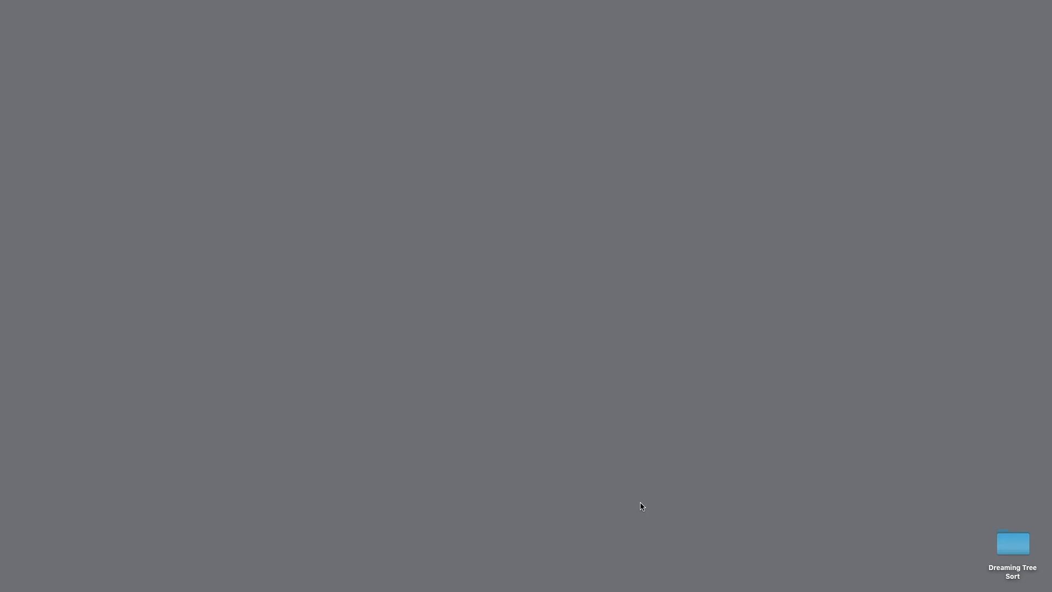
# - Launch Sure Cuts A Lot 5 from the Dock and choose Activate on the Demo Mode notice
pyautogui.click(660, 586)
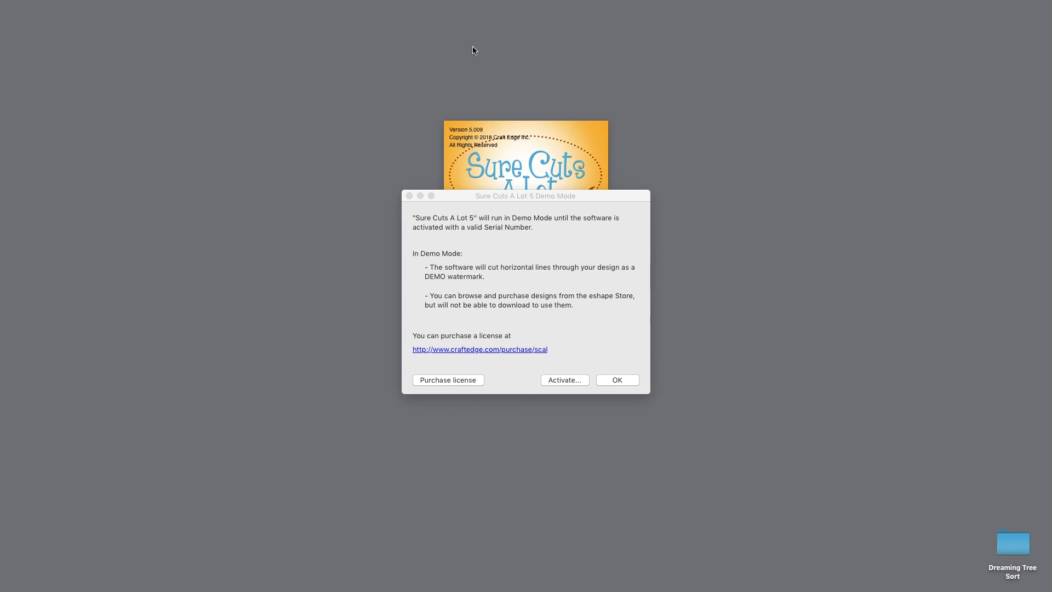
pyautogui.moveTo(521, 196)
pyautogui.mouseDown()
pyautogui.moveTo(485, 187)
pyautogui.moveTo(514, 193)
pyautogui.mouseUp()
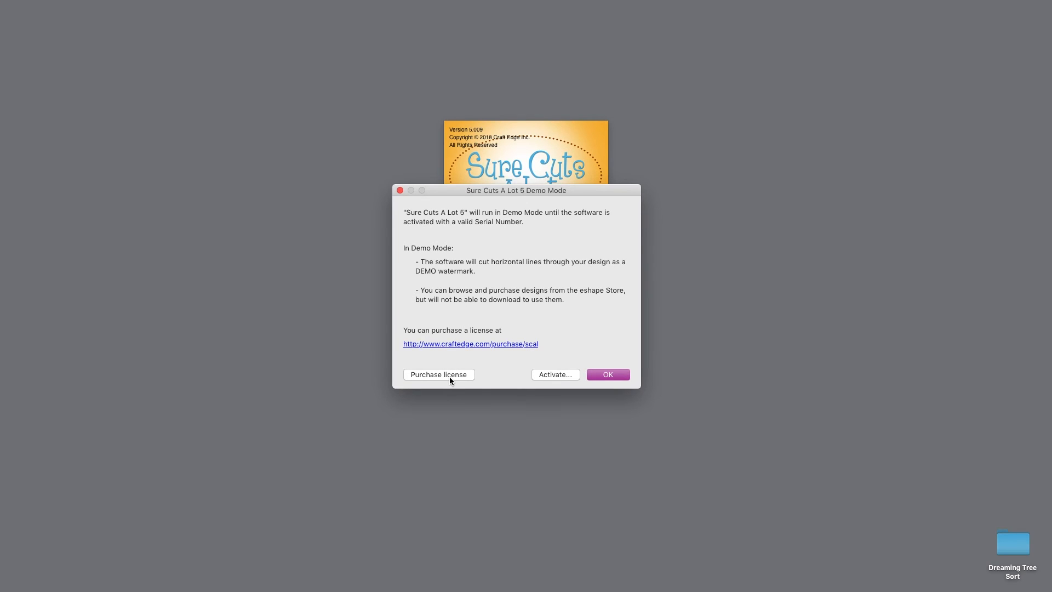
pyautogui.click(554, 375)
# - Enter the owner's name, paste the serial number, submit, and confirm the activation thank-you message
pyautogui.click(504, 166)
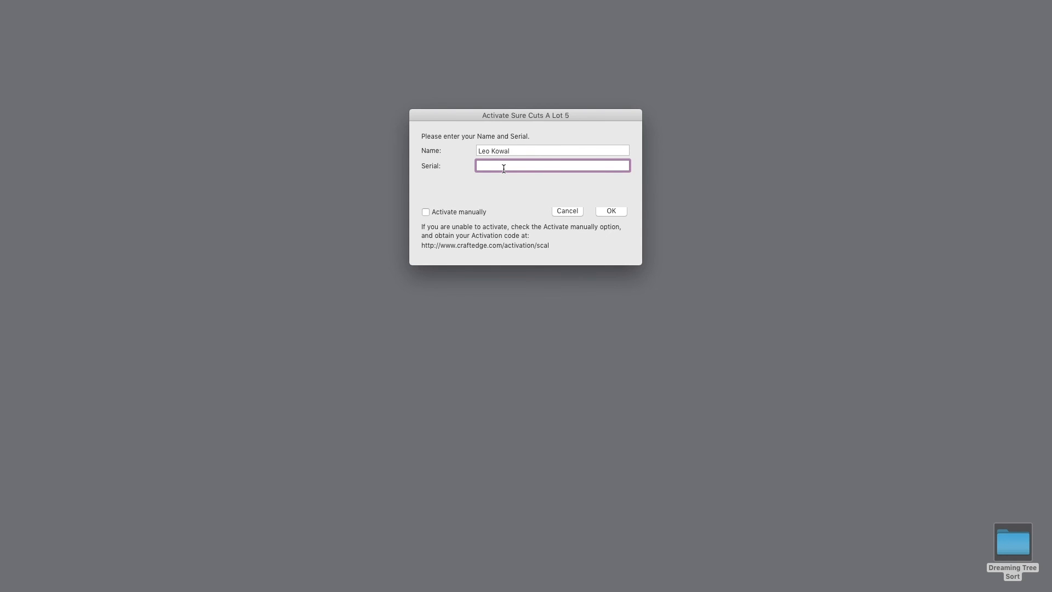
pyautogui.press('super+v')
pyautogui.click(609, 212)
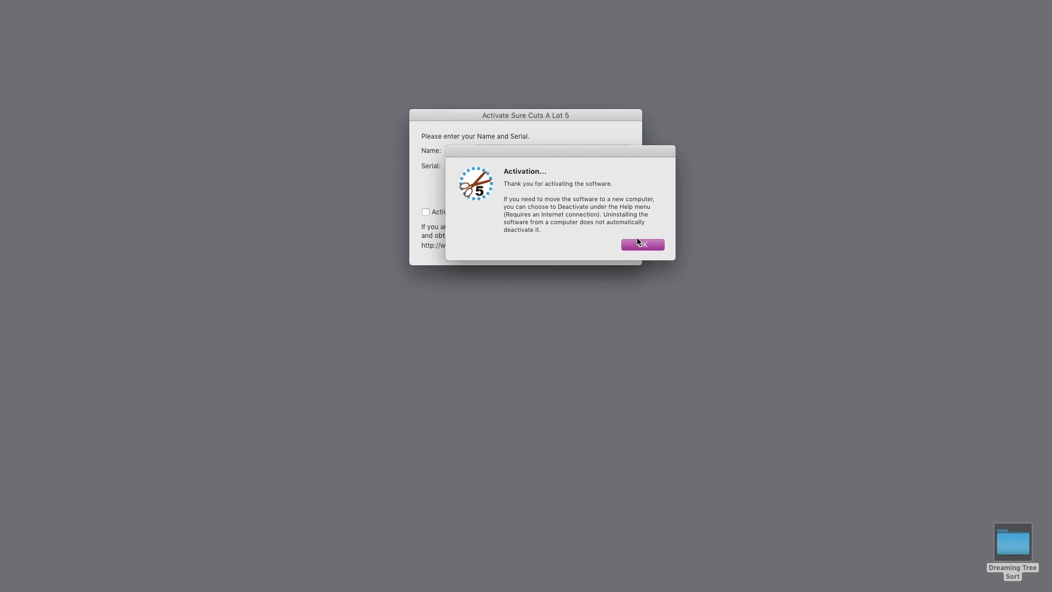
pyautogui.click(641, 245)
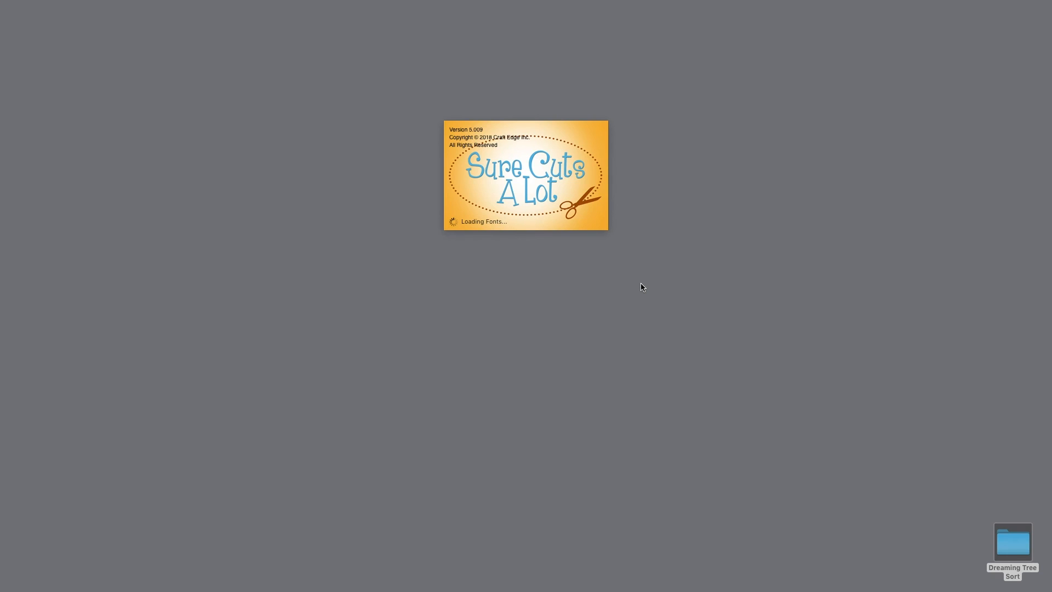